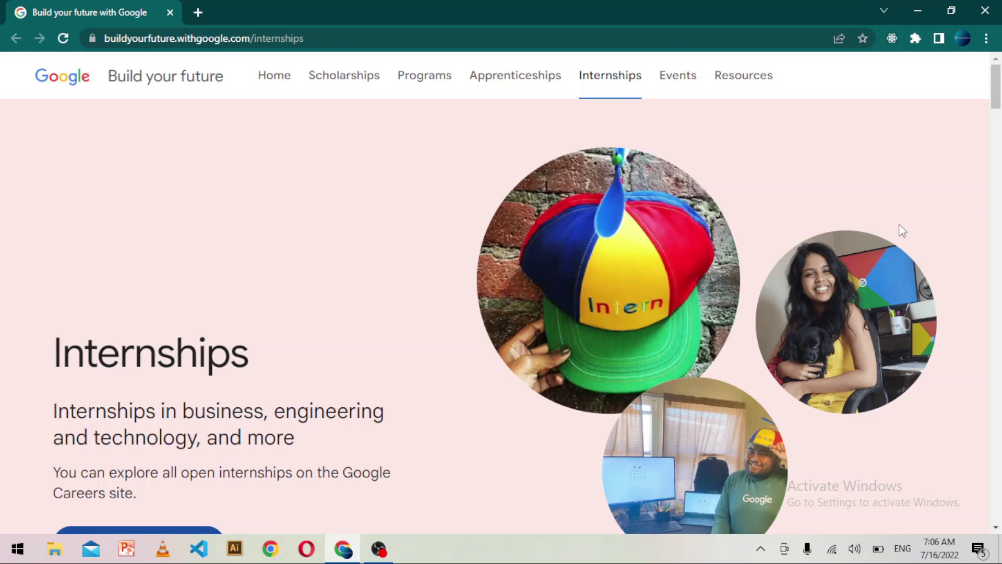
scroll(901, 230, down, 3)
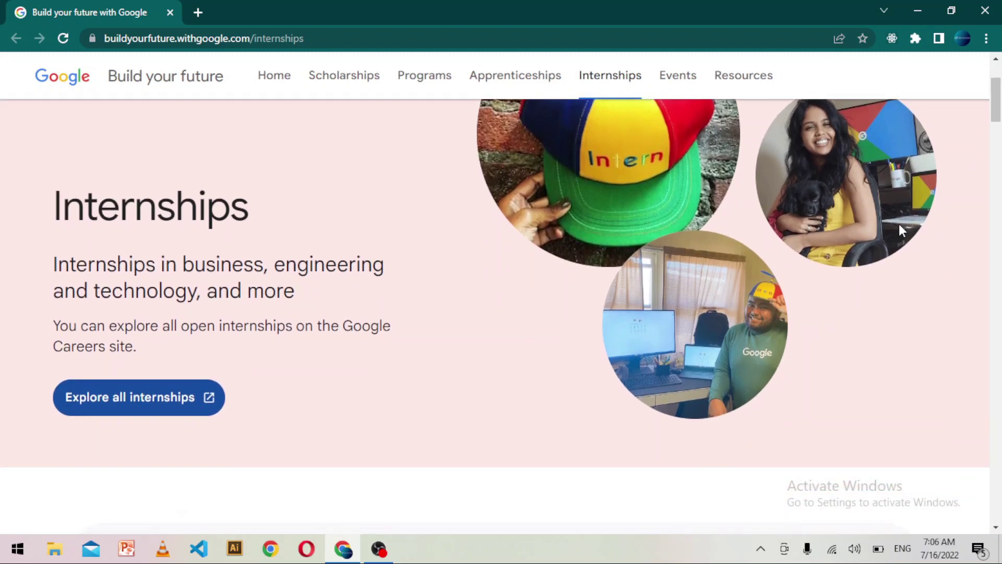
scroll(900, 224, down, 5)
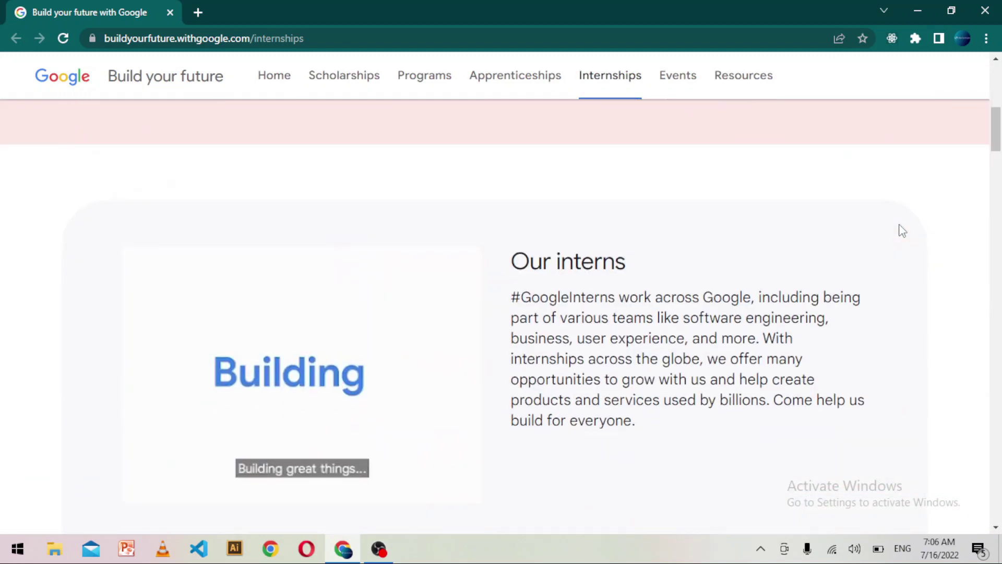
scroll(900, 229, down, 1)
scroll(901, 230, down, 1)
scroll(900, 229, down, 1)
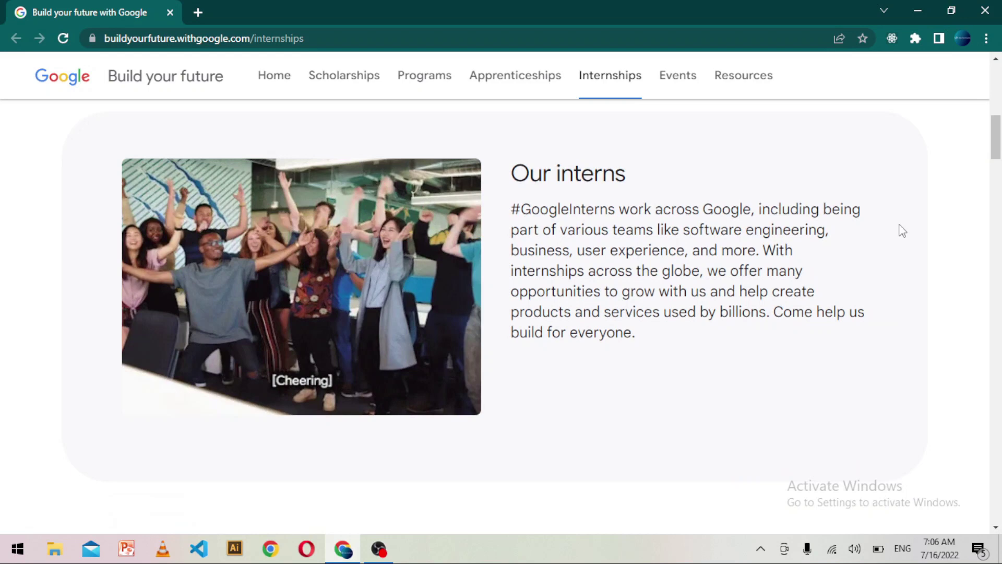
scroll(901, 229, down, 1)
scroll(901, 229, down, 1)
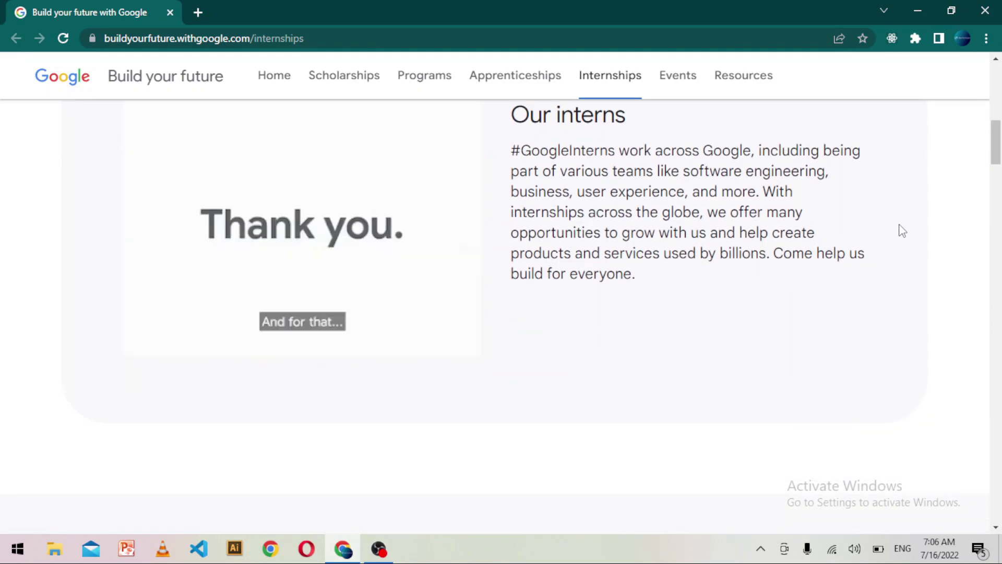
scroll(901, 229, down, 1)
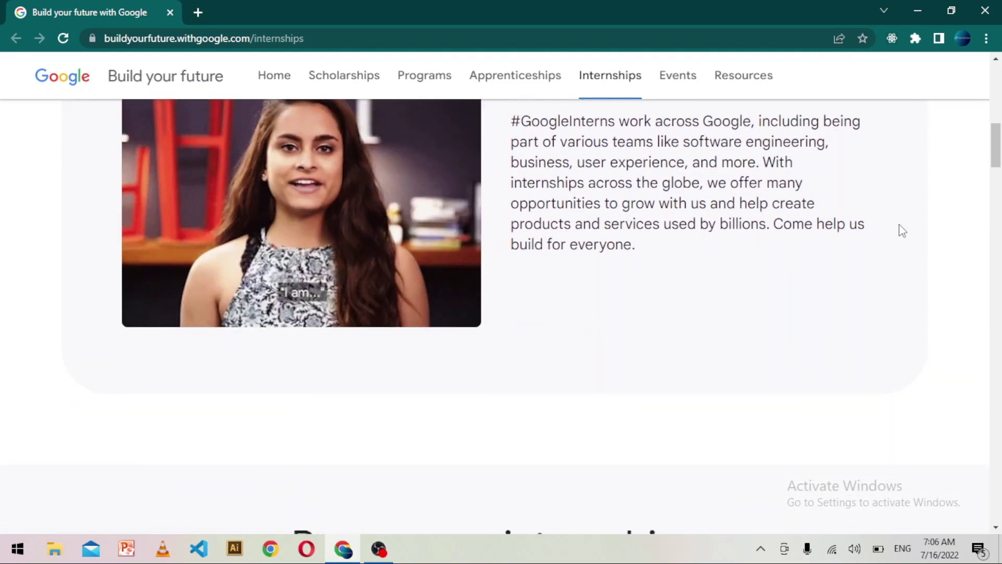
scroll(901, 230, down, 1)
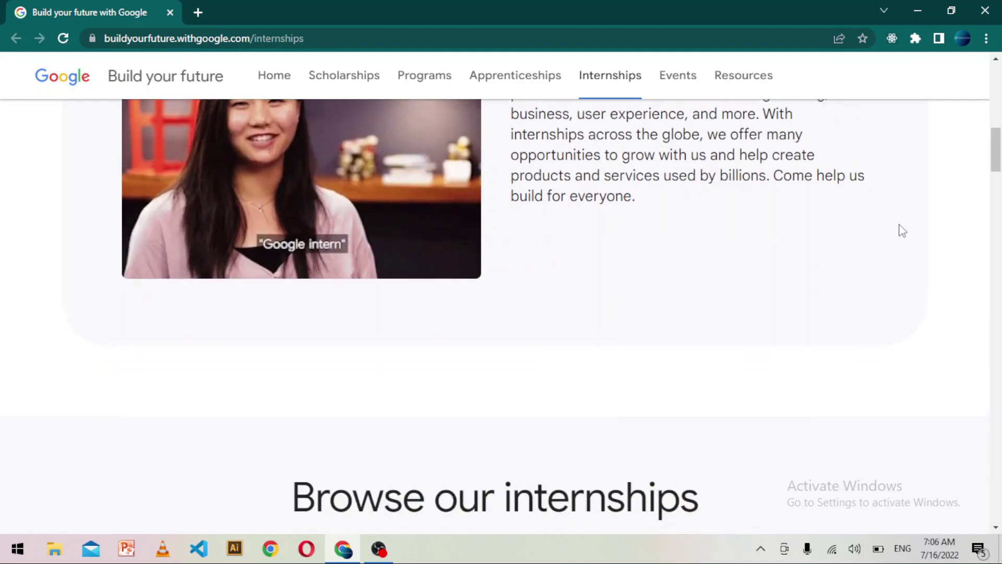
scroll(901, 229, down, 5)
scroll(902, 229, down, 2)
scroll(902, 230, down, 1)
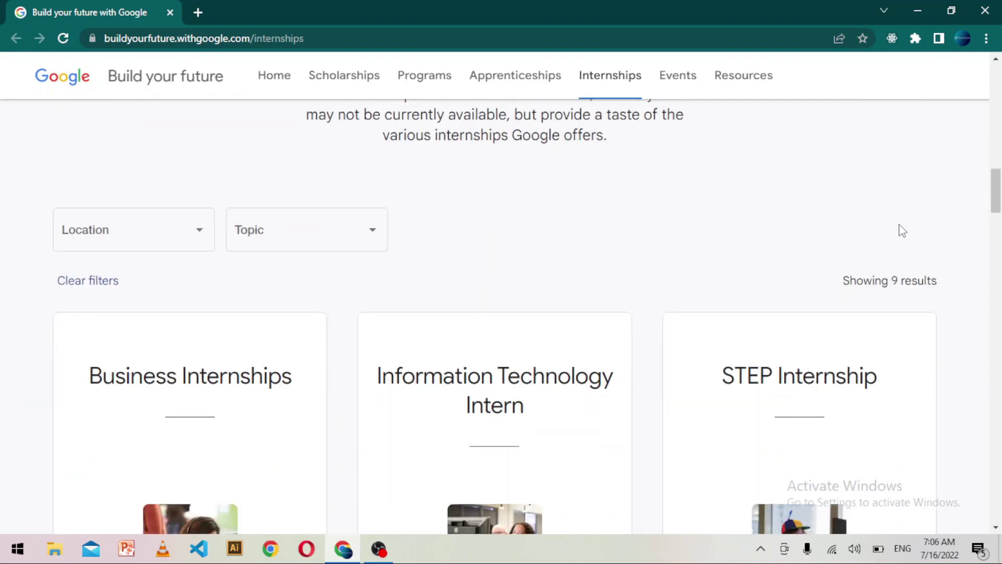
scroll(900, 229, up, 1)
scroll(900, 229, up, 8)
scroll(901, 230, up, 5)
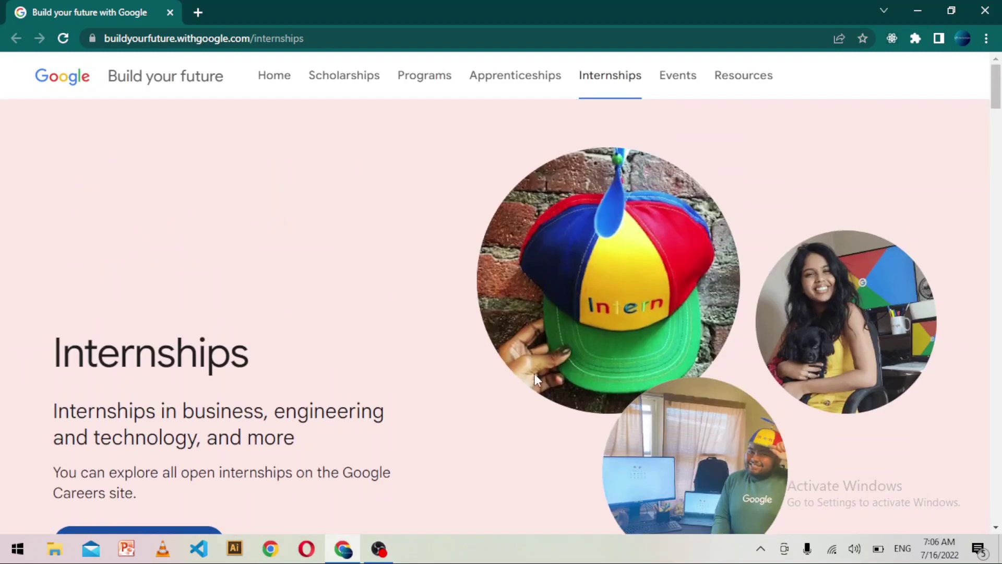
scroll(535, 373, down, 2)
scroll(535, 374, down, 1)
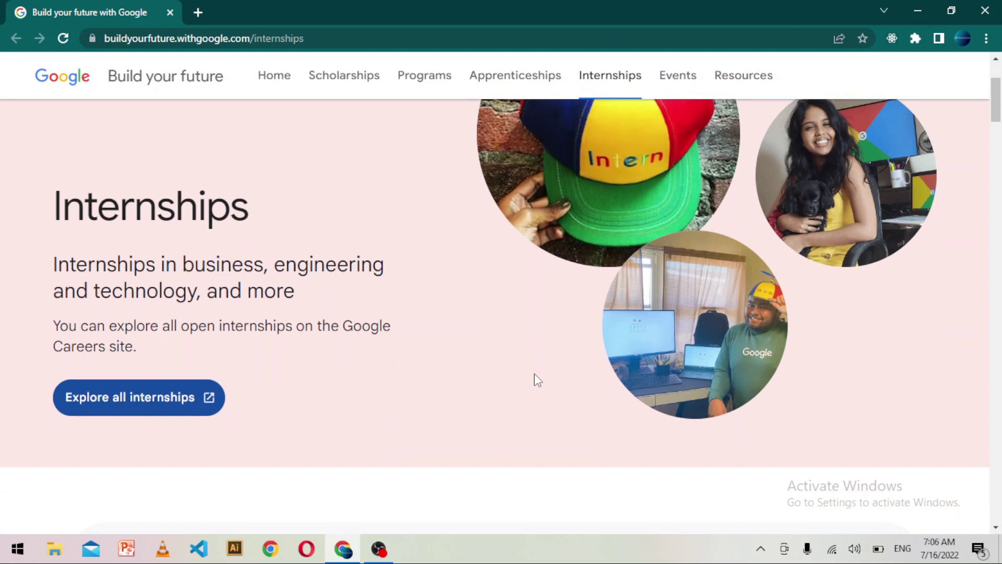
Step: Open the full list of 25 intern openings from Explore all internships
click(154, 387)
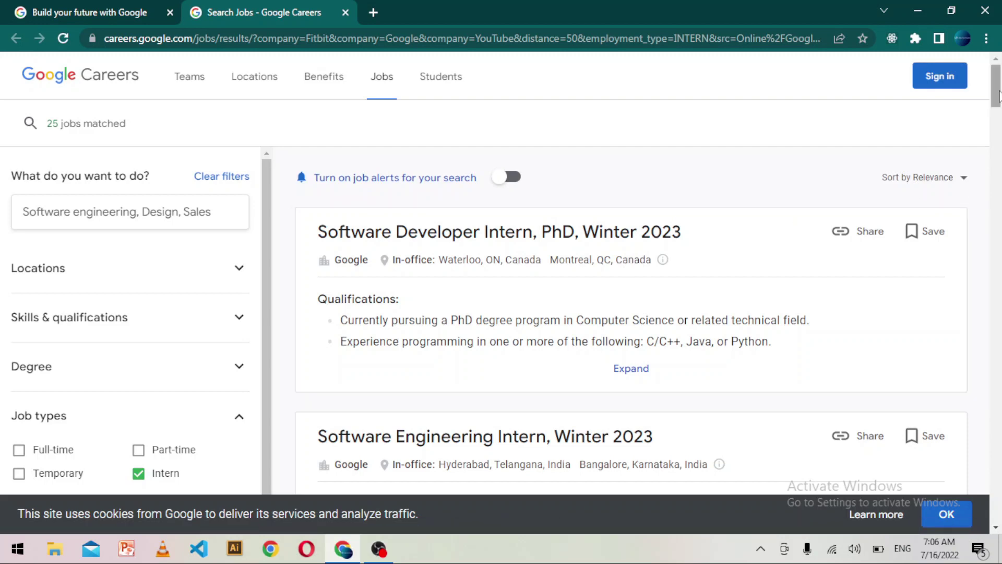
drag(997, 93, 997, 116)
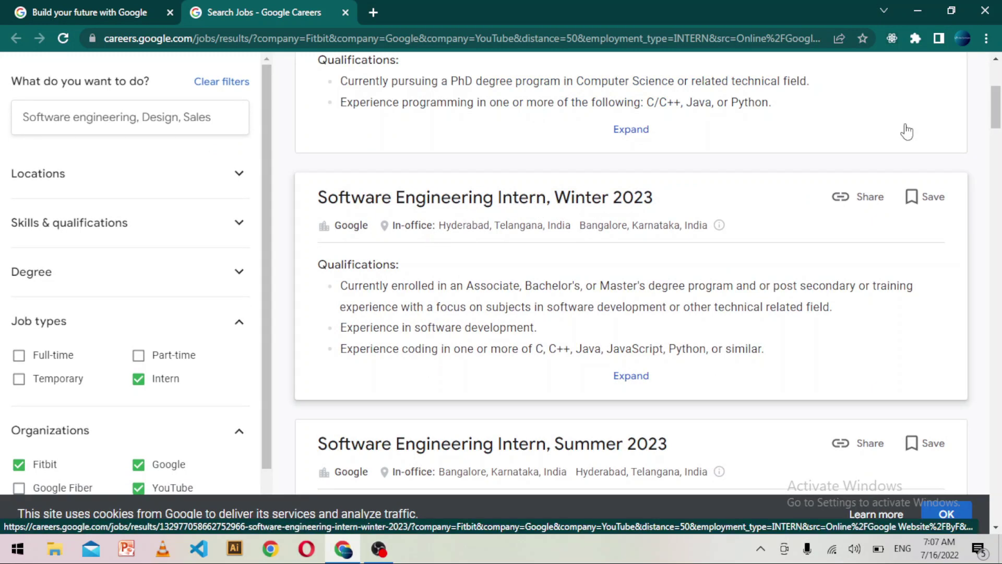
drag(997, 110, 997, 145)
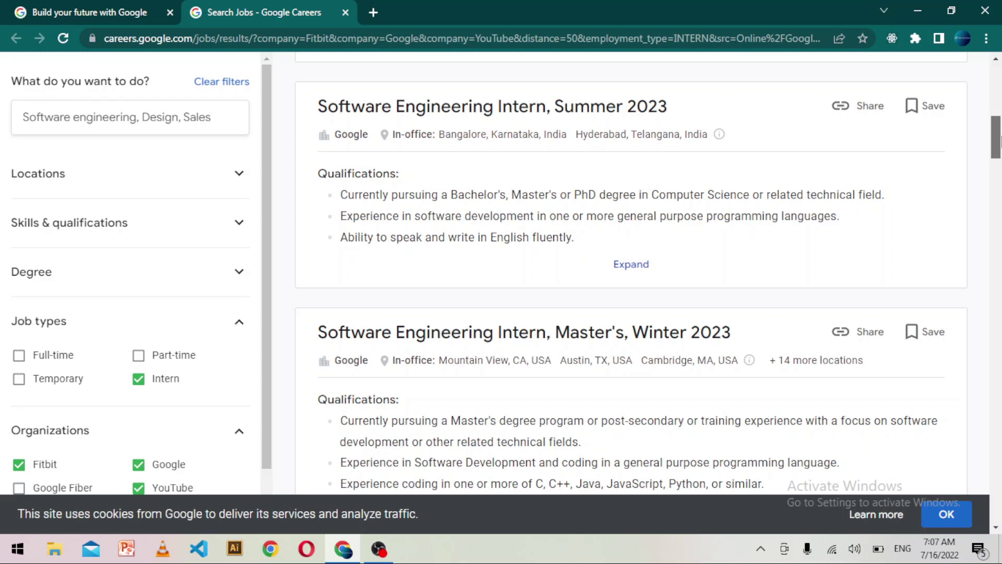
drag(997, 145, 997, 191)
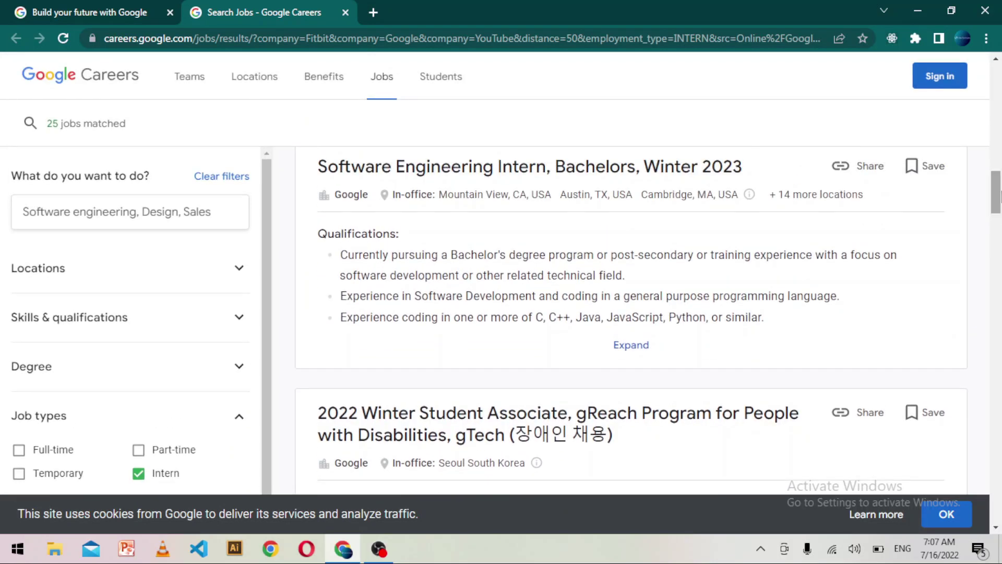
click(623, 177)
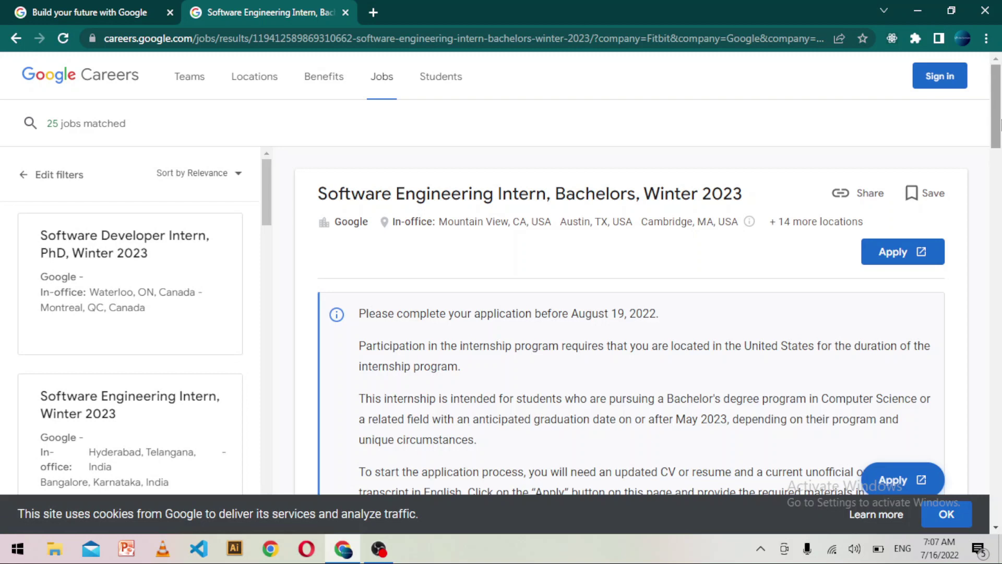
drag(996, 117, 996, 169)
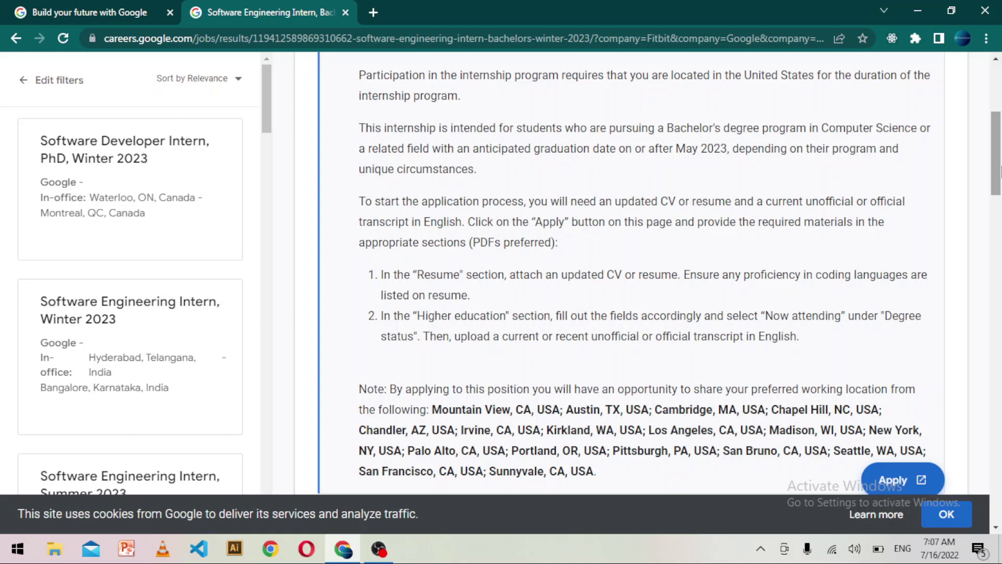
drag(996, 168, 997, 208)
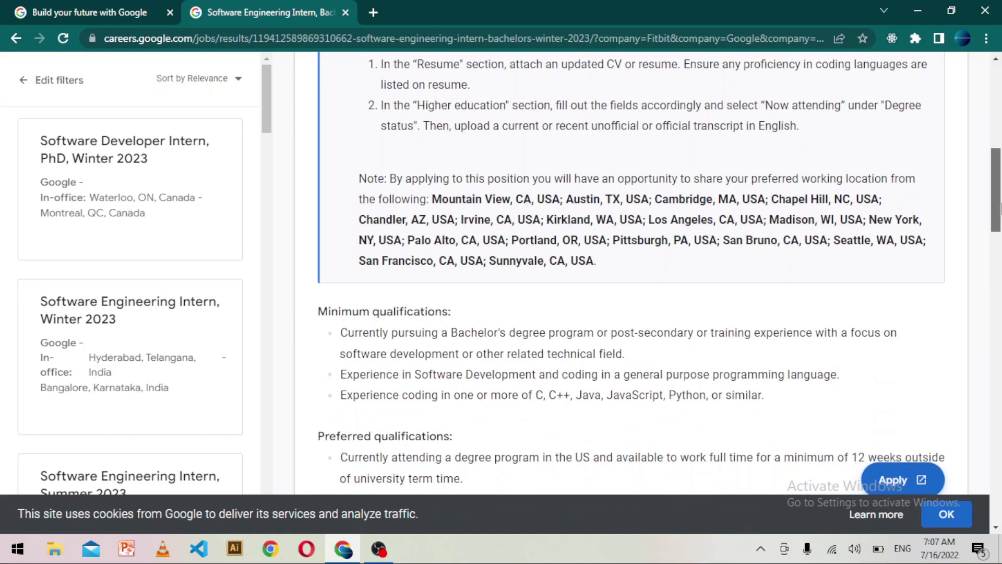
drag(996, 208, 996, 212)
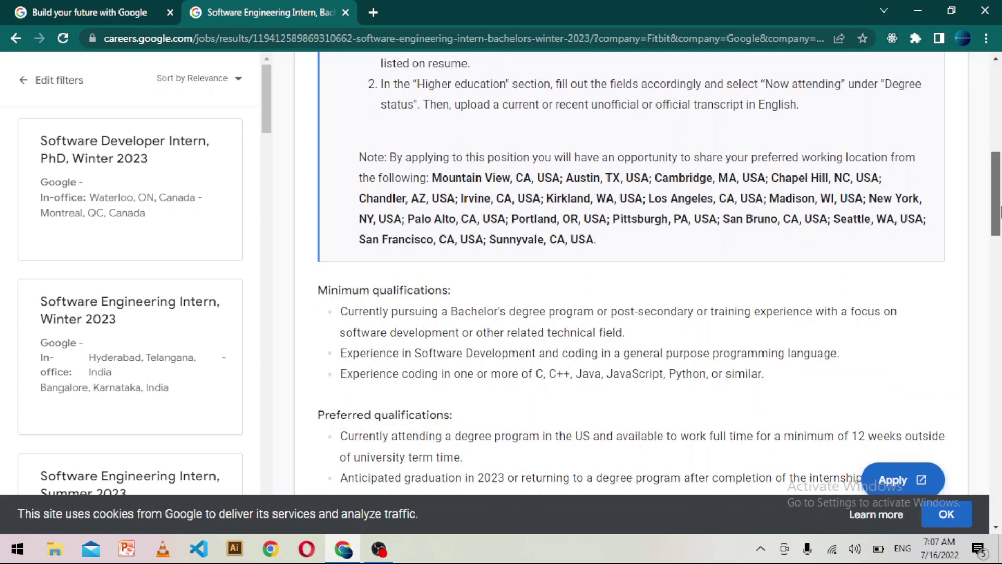
drag(997, 212, 996, 228)
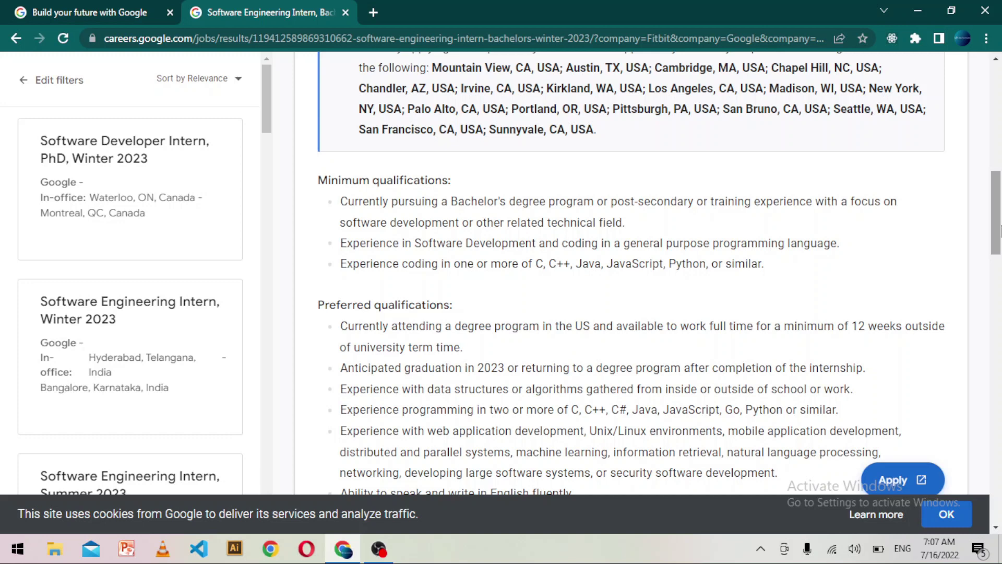
scroll(627, 274, down, 3)
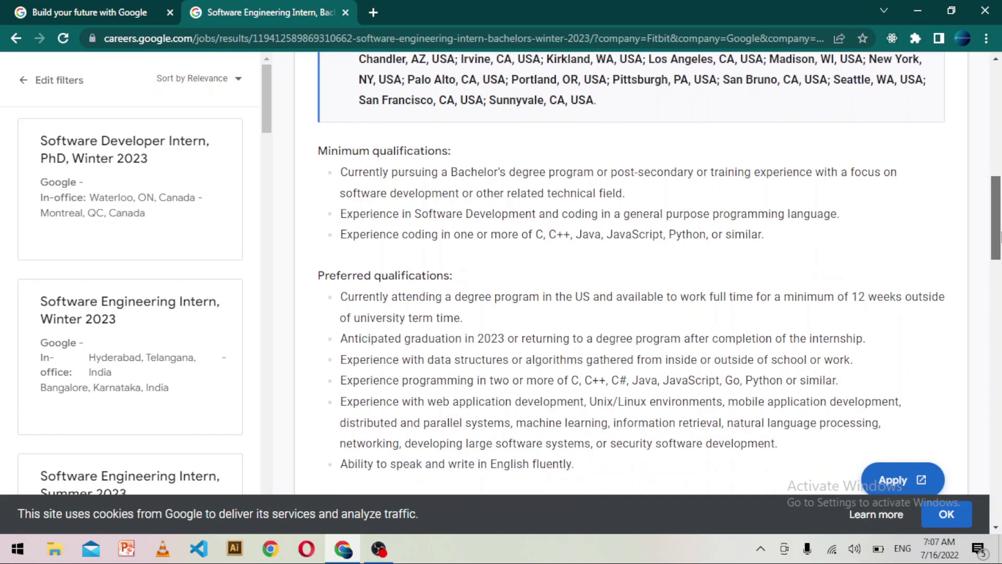
scroll(626, 274, up, 1)
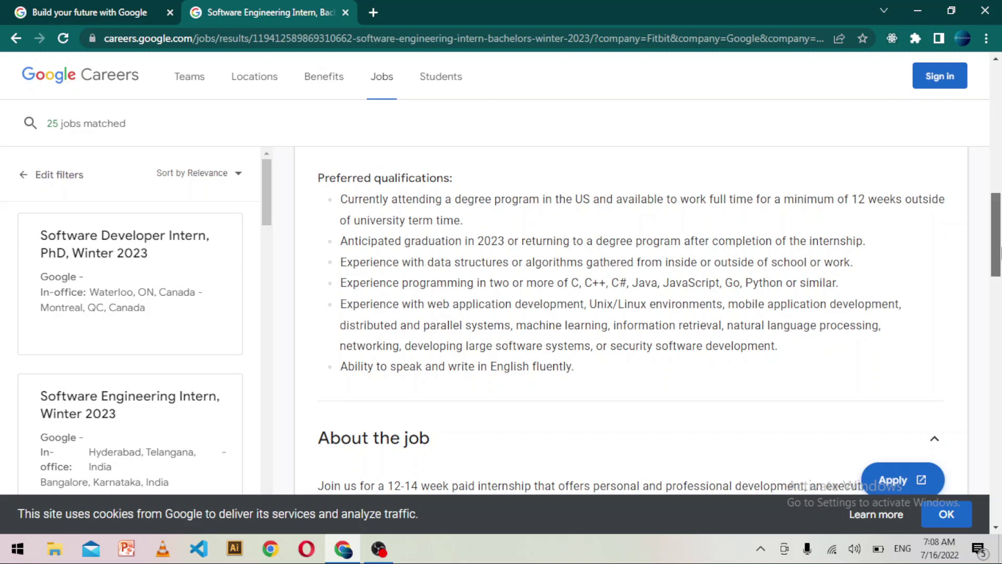
drag(998, 251, 998, 297)
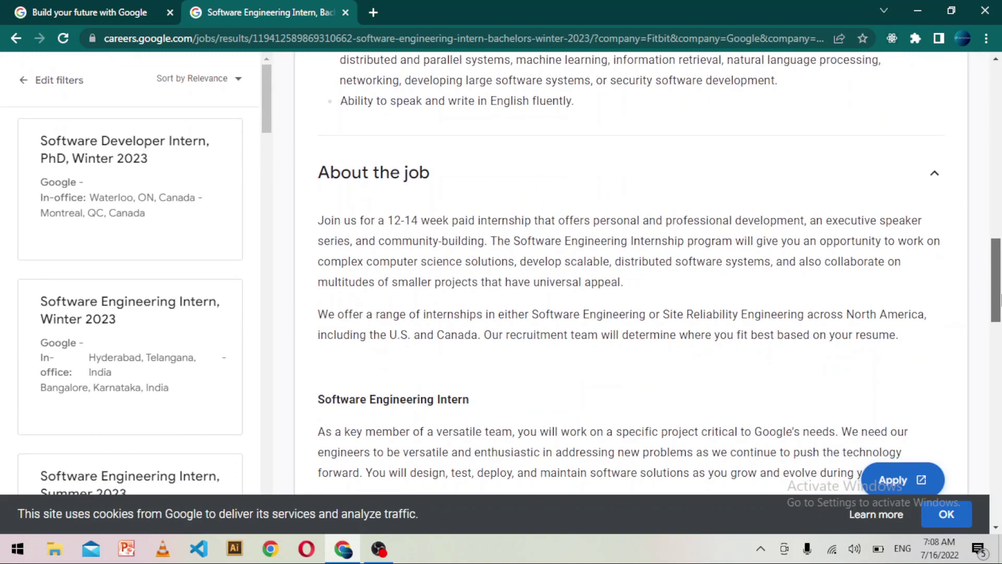
scroll(626, 314, down, 1)
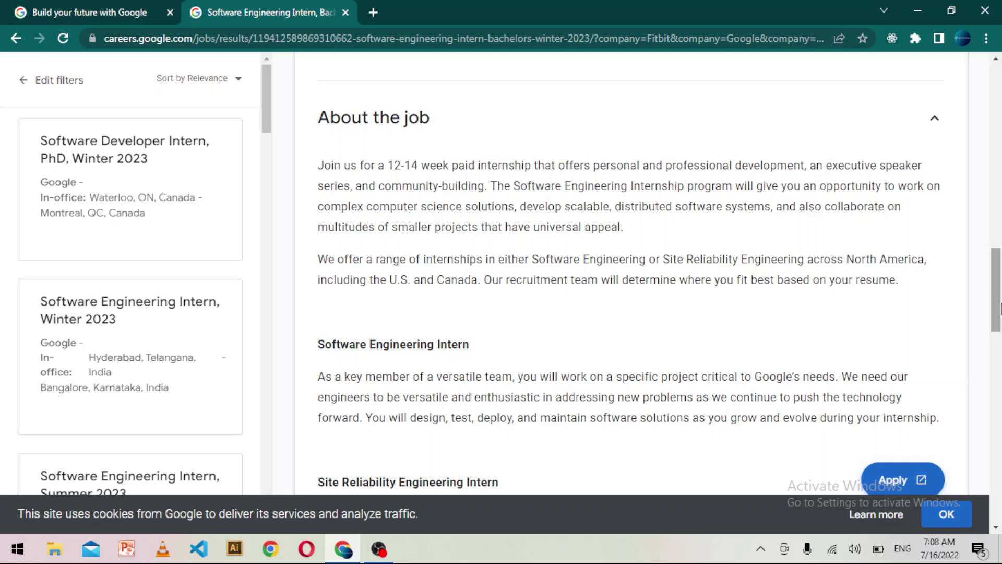
drag(996, 301, 995, 470)
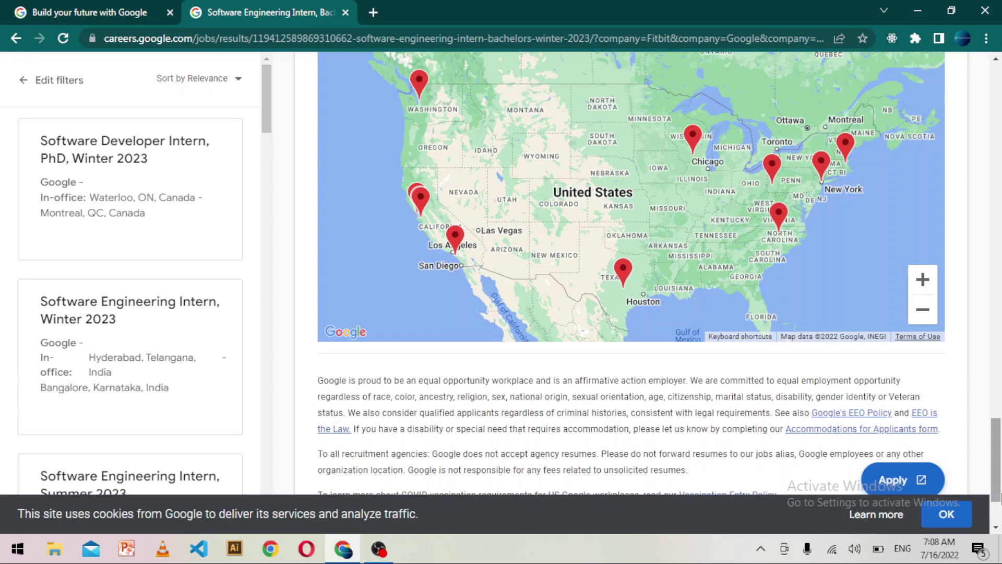
Step: Apply to Software Engineering Intern, Bachelors, Winter 2023 - United States, opening its form
click(900, 479)
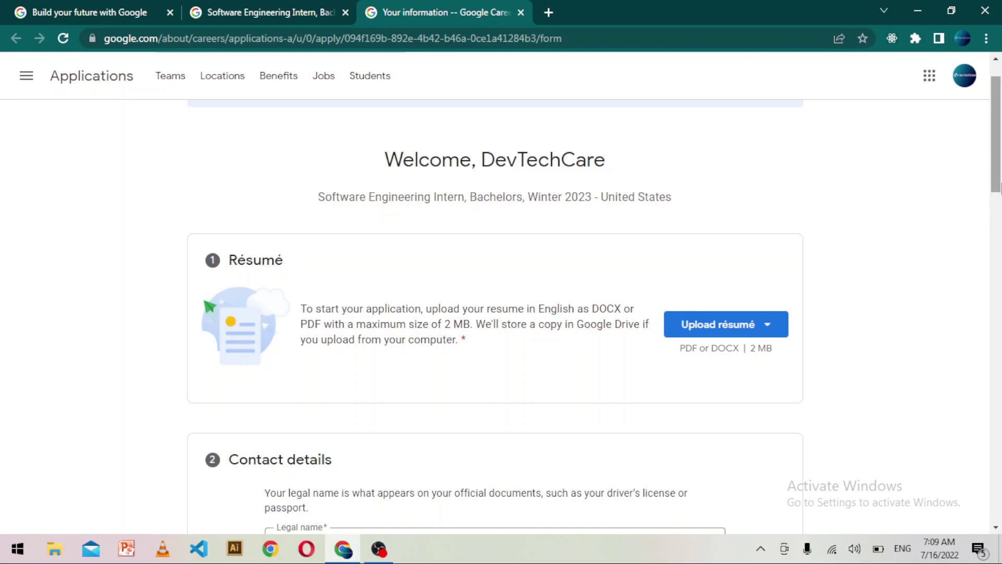
drag(996, 186, 997, 356)
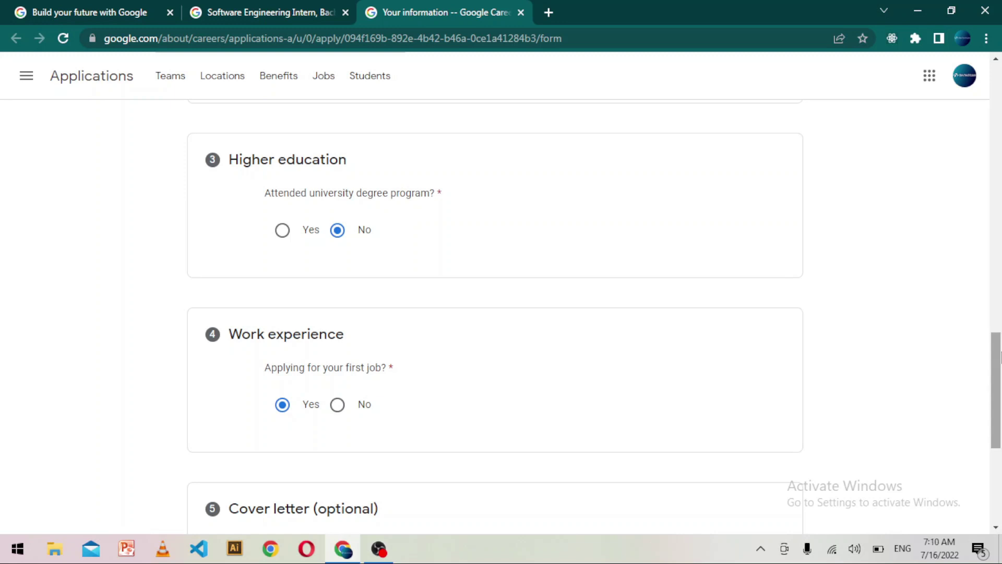
mouse_move(1000, 357)
mouse_down()
mouse_move(1000, 423)
mouse_move(996, 102)
mouse_up()
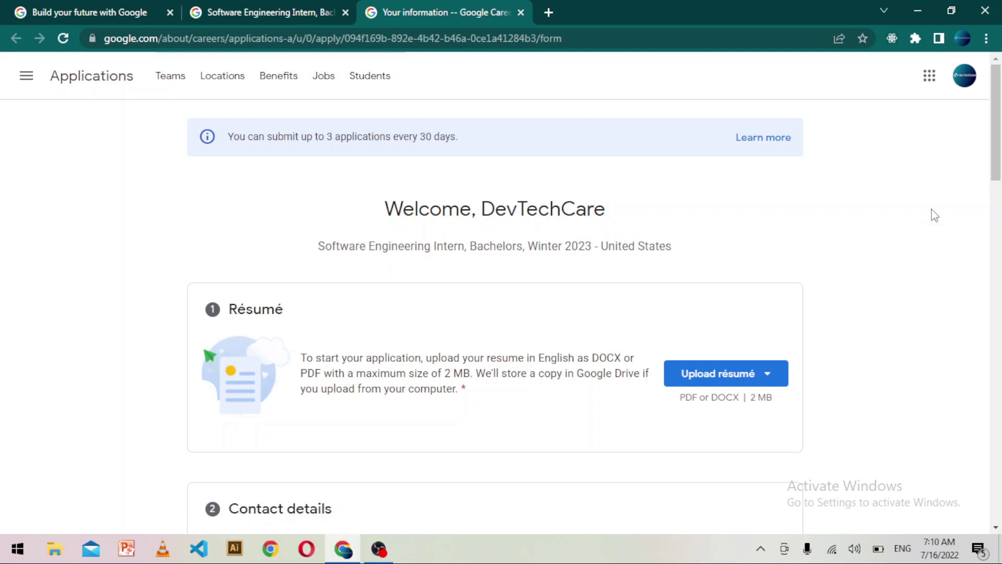
Step: From the job listing tab, go back to intern results and expand Degree and Skills & qualifications
click(284, 12)
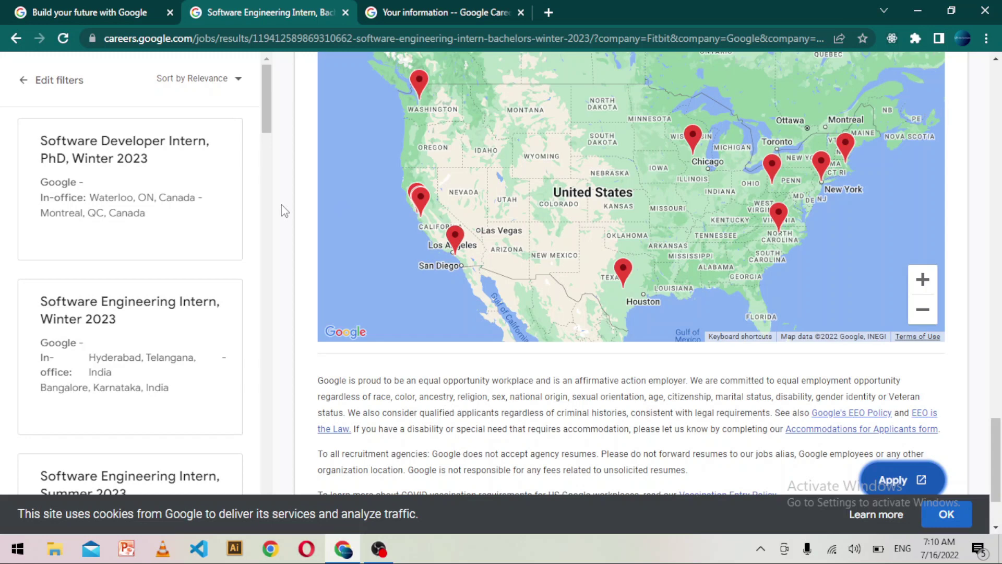
key(alt+Left)
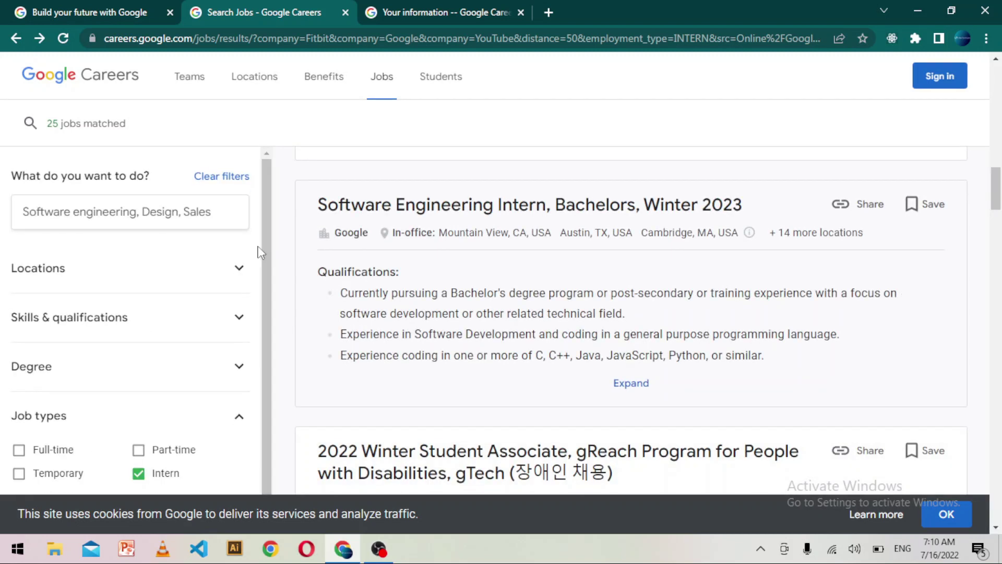
drag(266, 246, 269, 365)
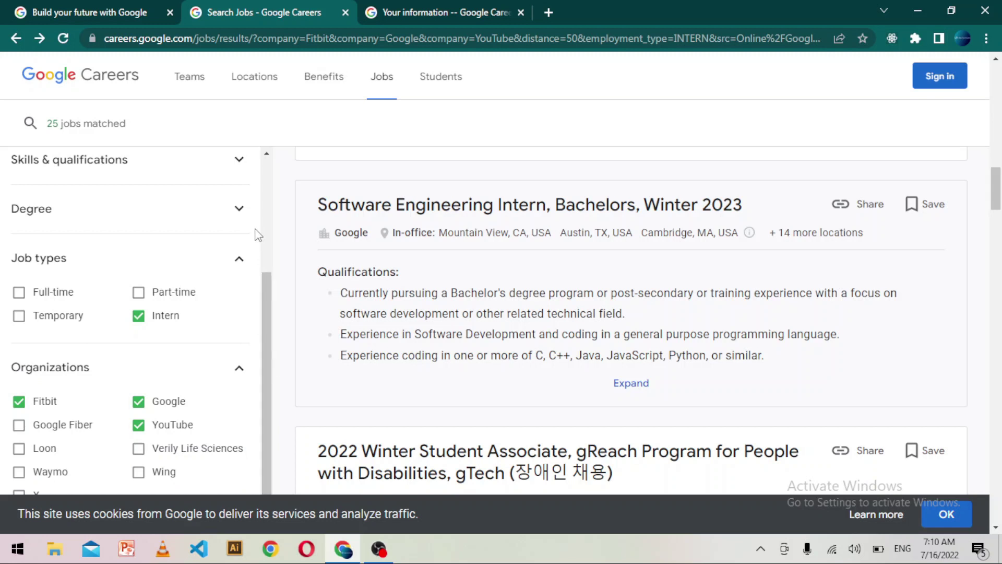
click(237, 210)
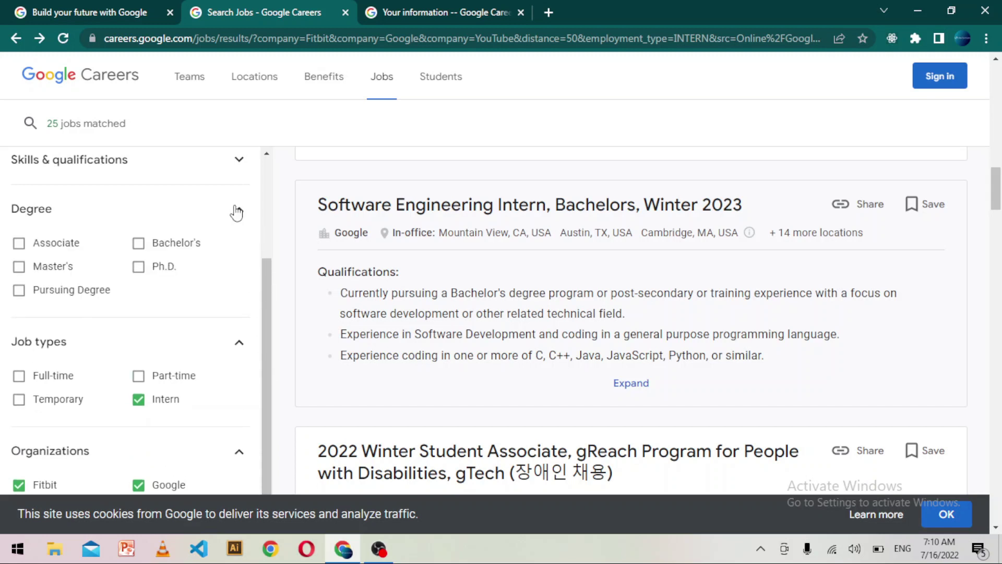
click(238, 161)
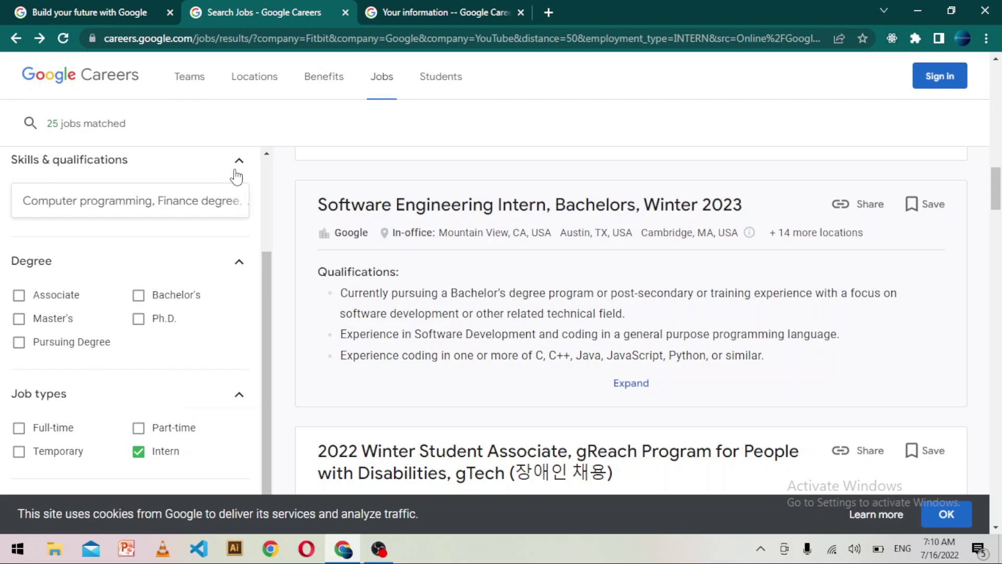
drag(271, 344, 273, 392)
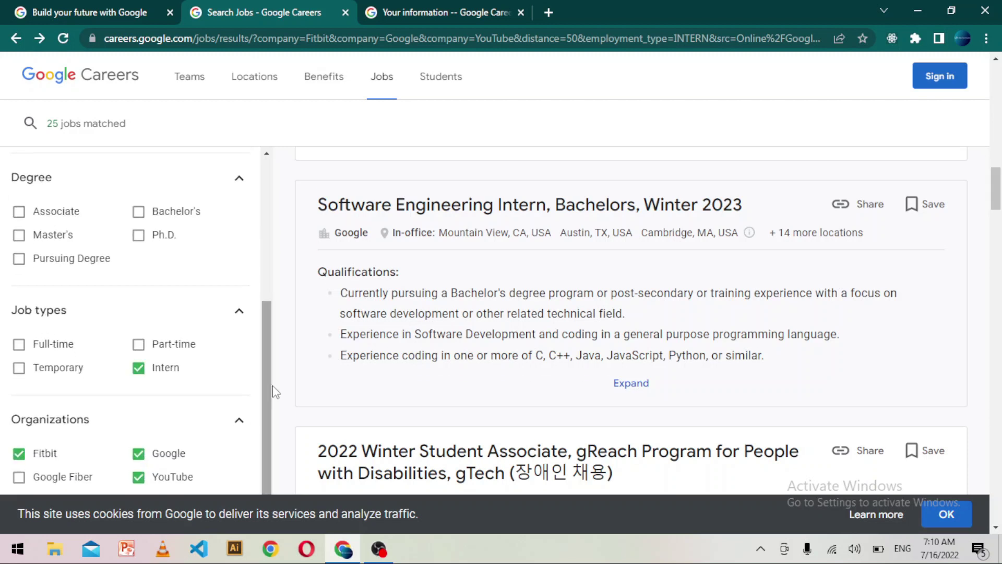